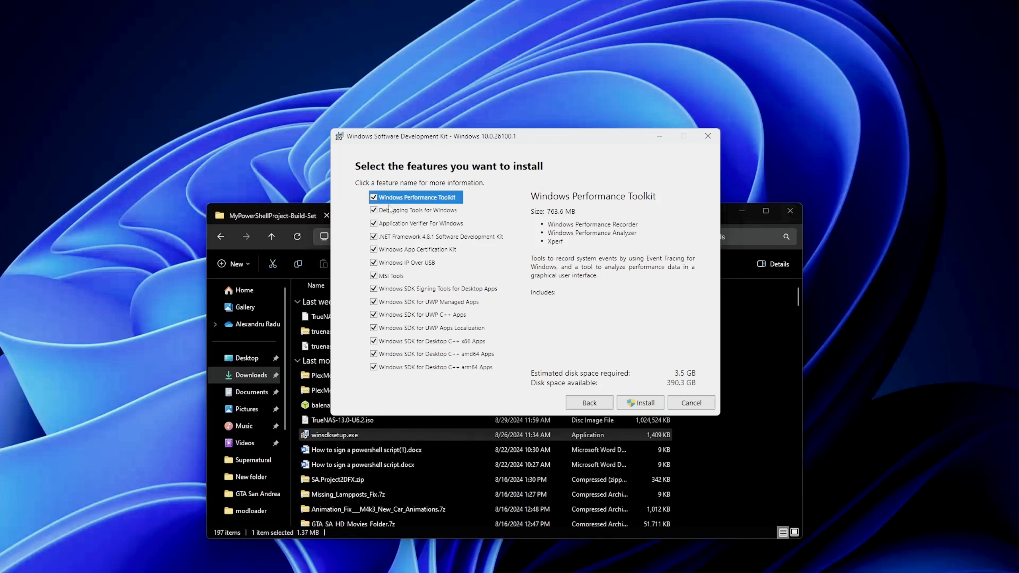
Install the SDK with only the Windows SDK Signing Tools for Desktop Apps feature selected, and close the finished installer.
left_click(373, 198)
left_click(373, 210)
left_click(373, 224)
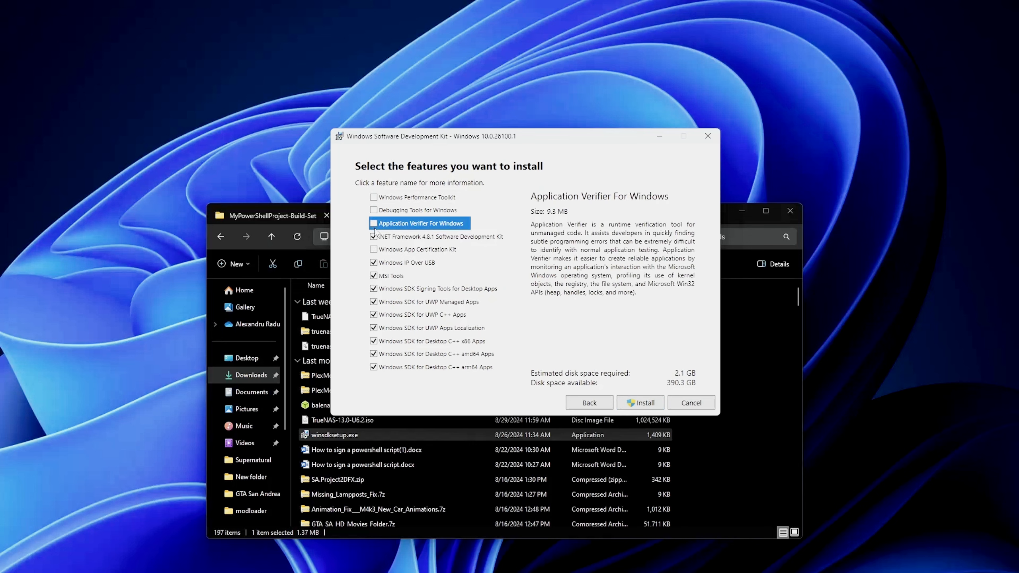
left_click(373, 236)
left_click(374, 249)
left_click(374, 263)
left_click(373, 276)
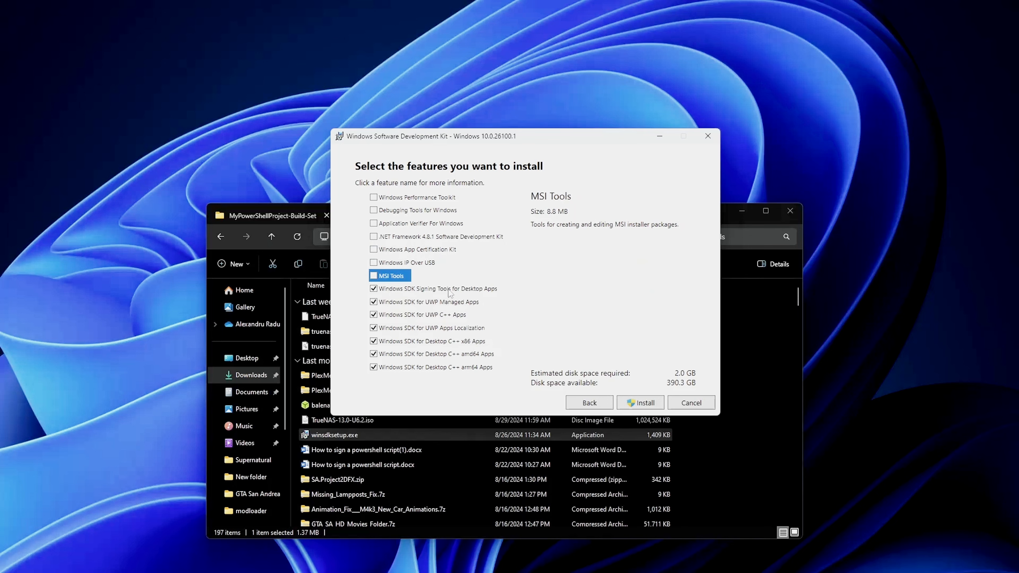
left_click(374, 302)
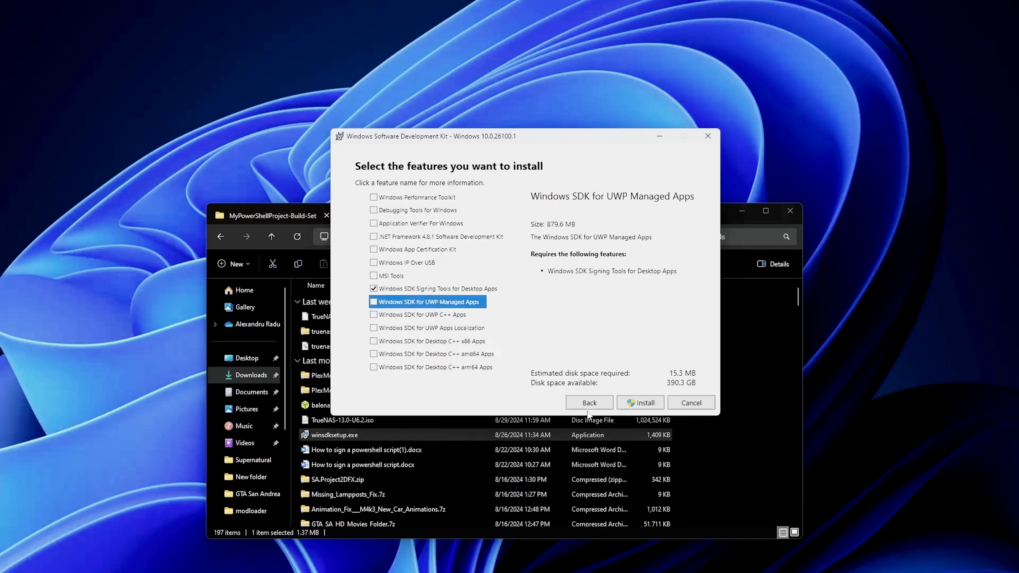
left_click(642, 403)
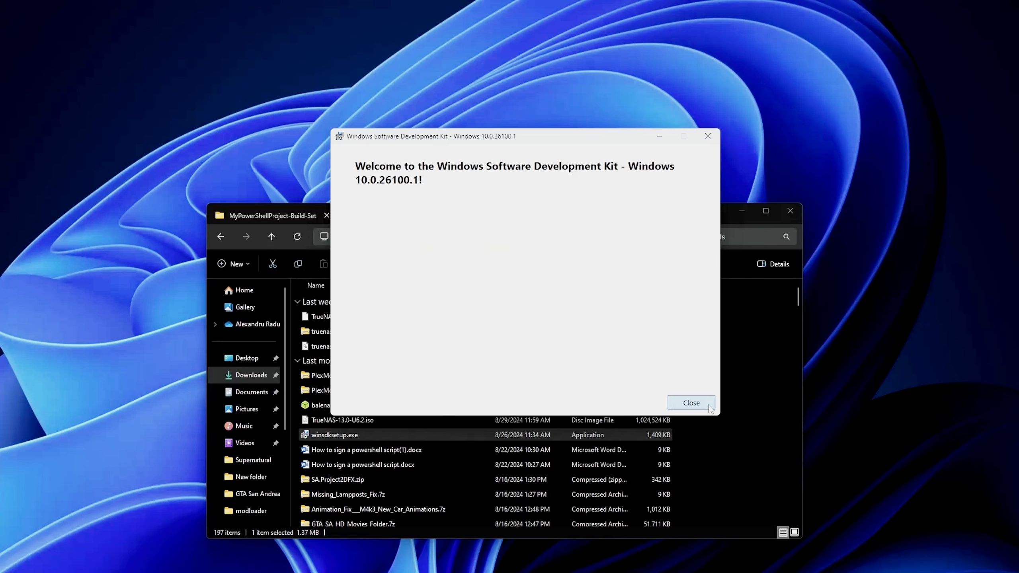
left_click(710, 408)
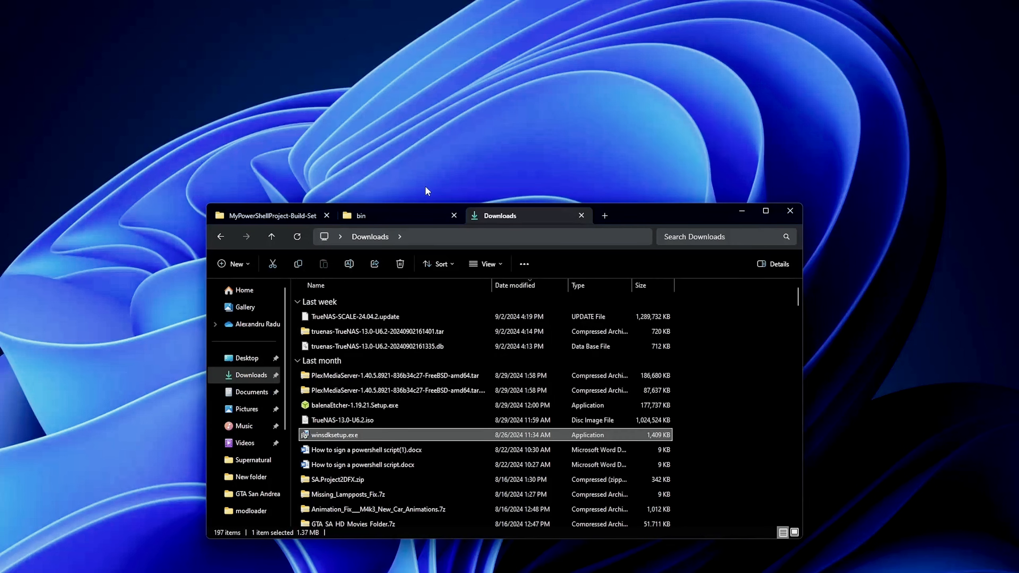
Open the folder Program Files (x86)\Windows Kits\10\bin\10.0.26100.0\x64 in the existing bin folder view.
left_click(393, 213)
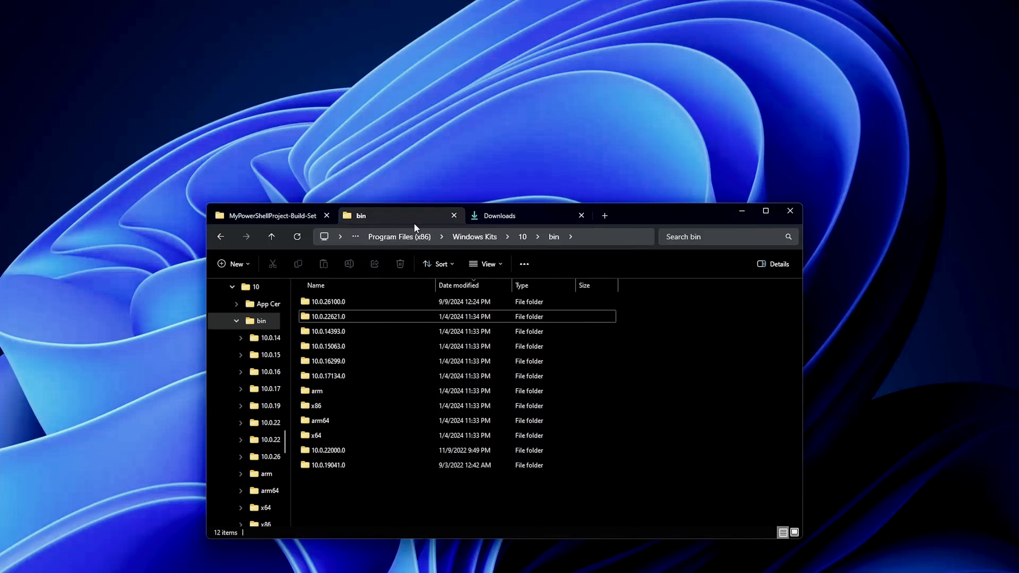
left_click(397, 237)
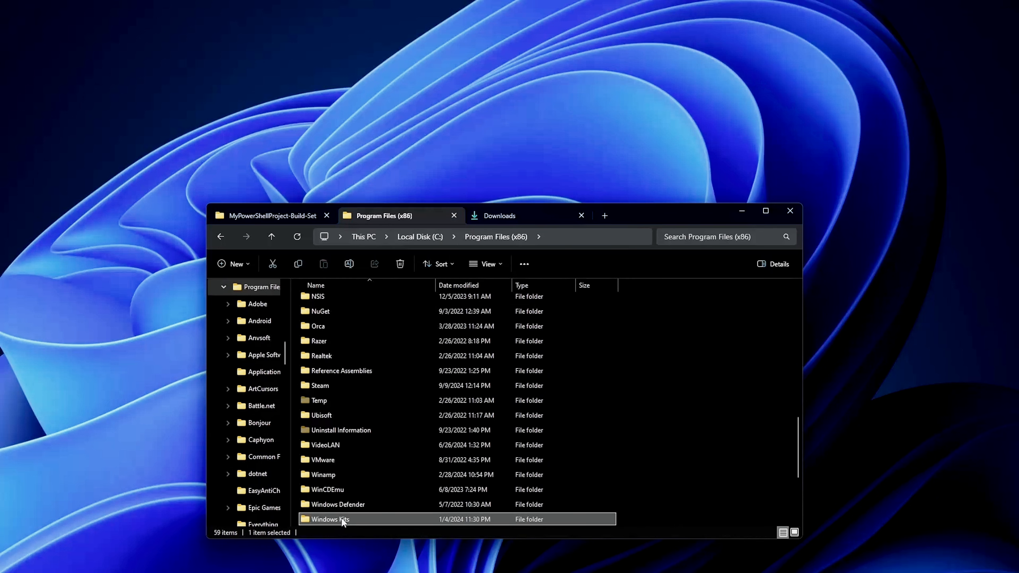
double_click(341, 520)
double_click(331, 315)
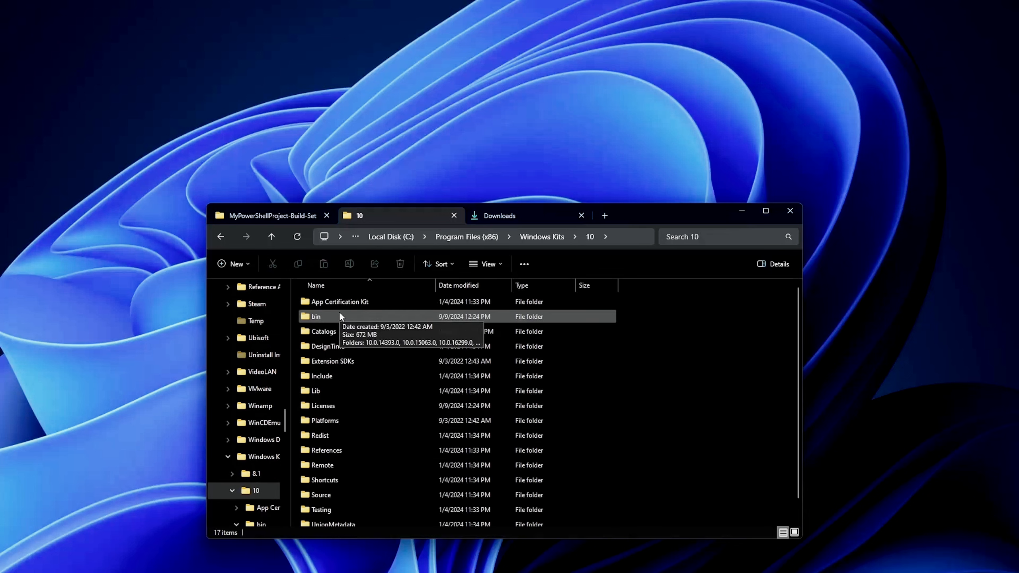
double_click(340, 314)
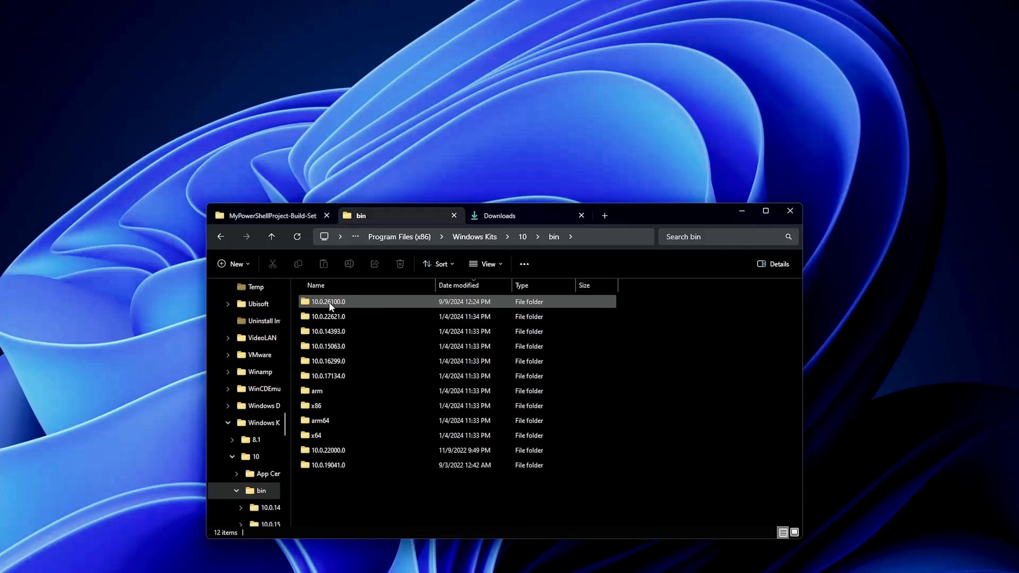
double_click(349, 301)
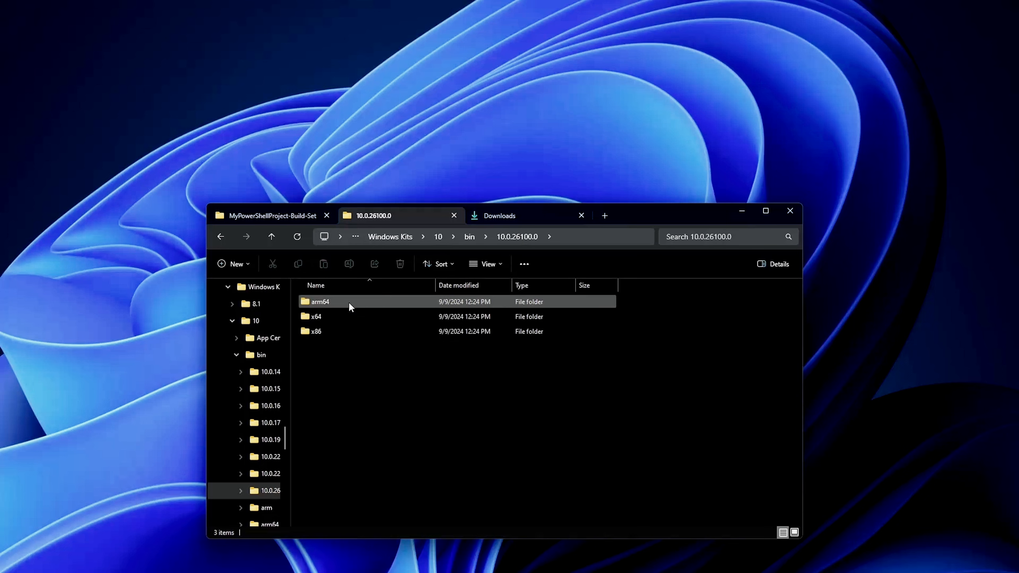
double_click(329, 319)
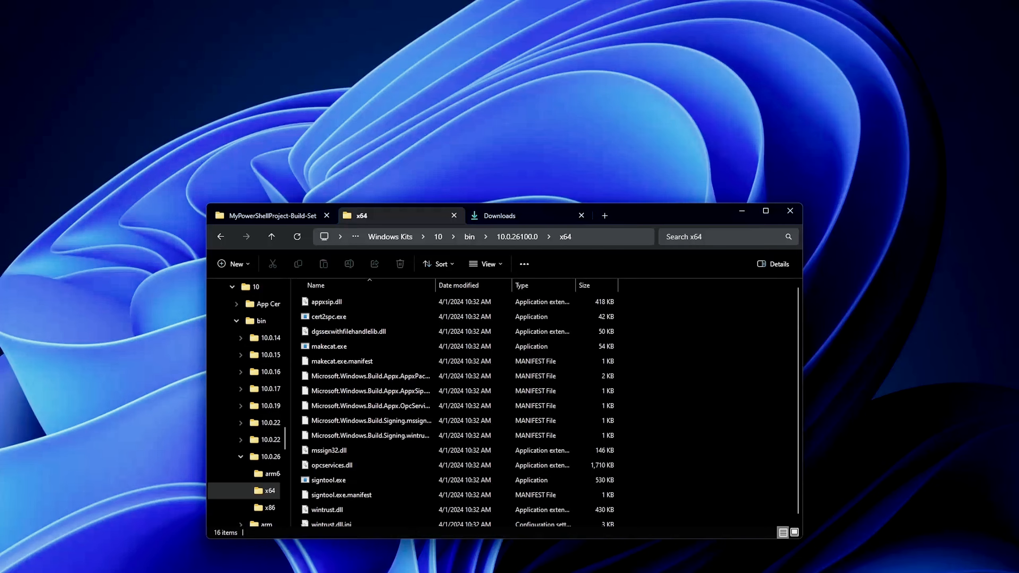
Switch to the terminal window, move it fully into view and open a Command Prompt session in it.
key("alt+Tab")
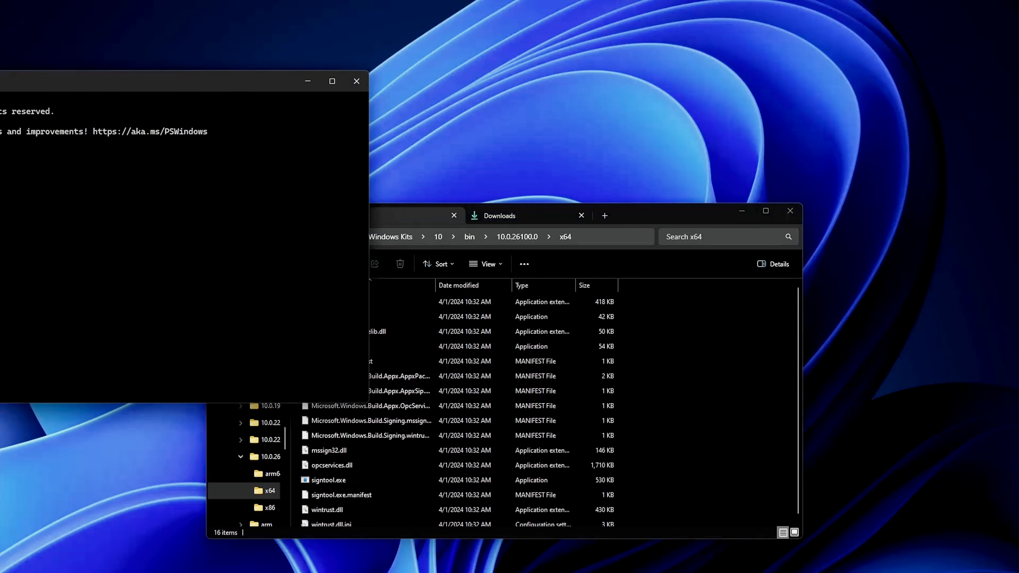
left_click_drag(1, 78, 450, 73)
left_click(387, 77)
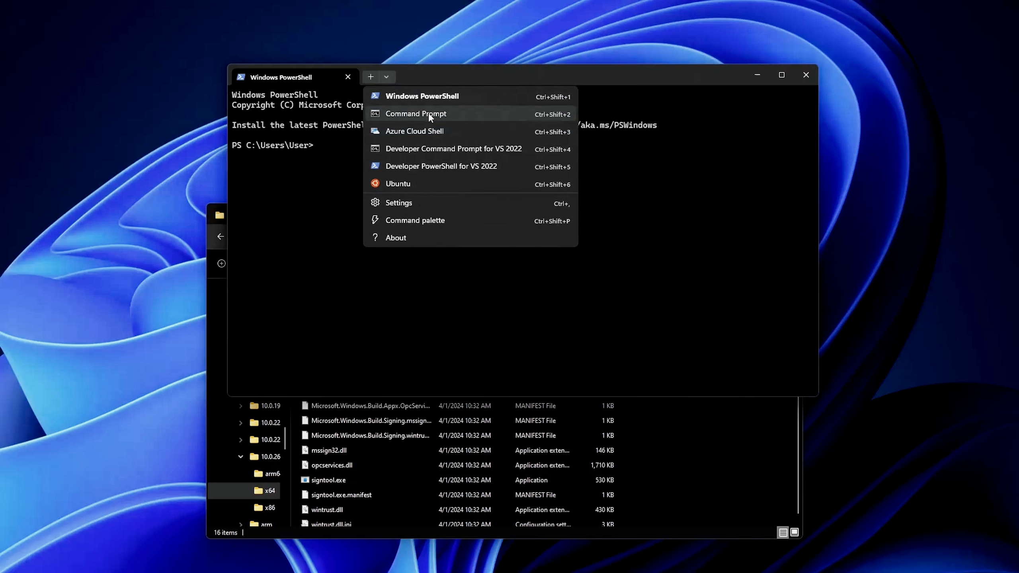
left_click(431, 114)
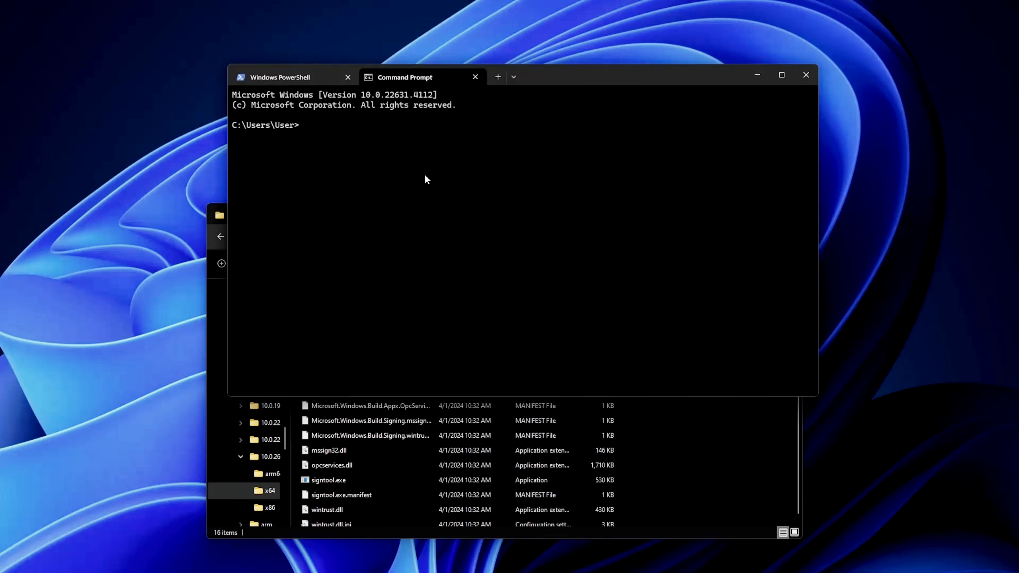
Change the Command Prompt directory to the x64 folder path copied from File Explorer, C:\Program Files (x86)\Windows Kits\10\bin\10.0.26100.0\x64.
left_click(716, 469)
key("alt+d")
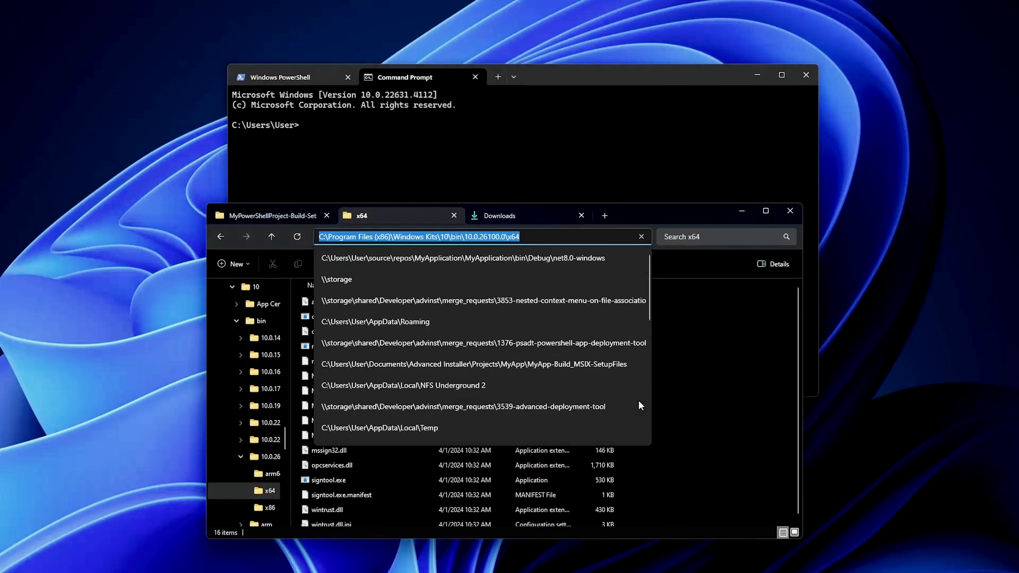
left_click(550, 111)
type("cd")
type("C:\\Program Files (x86)\\Windows Kits\\10\\bin\\10.0.26100.0\\x64")
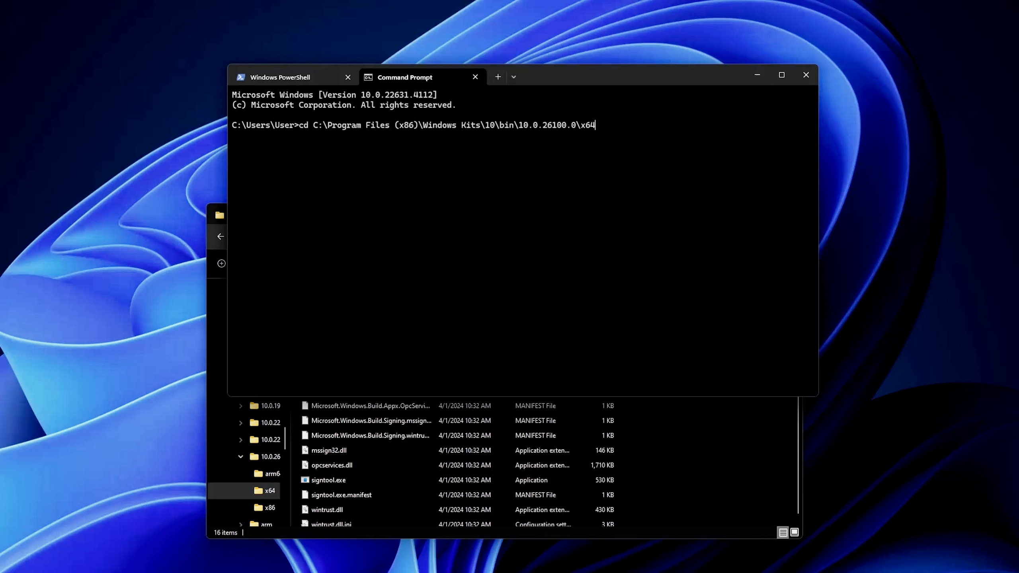
key("Return")
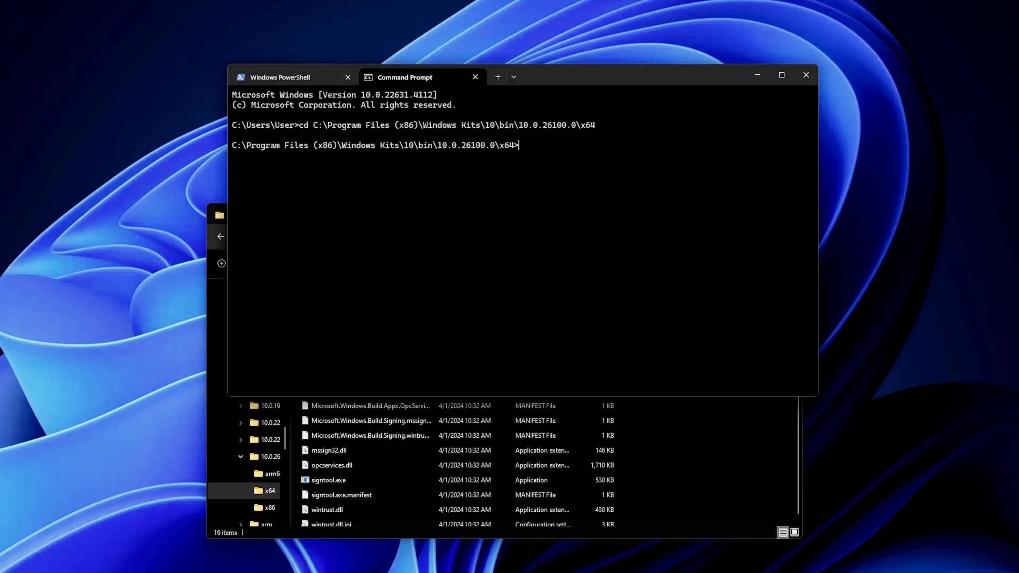
Start the command "SignToll.exe sign /f" and add the copied path of test.pfx from the MyPowerShellProject-Build-SetupFiles folder.
type("SignToll ")
type("exe sign /f")
left_click(750, 486)
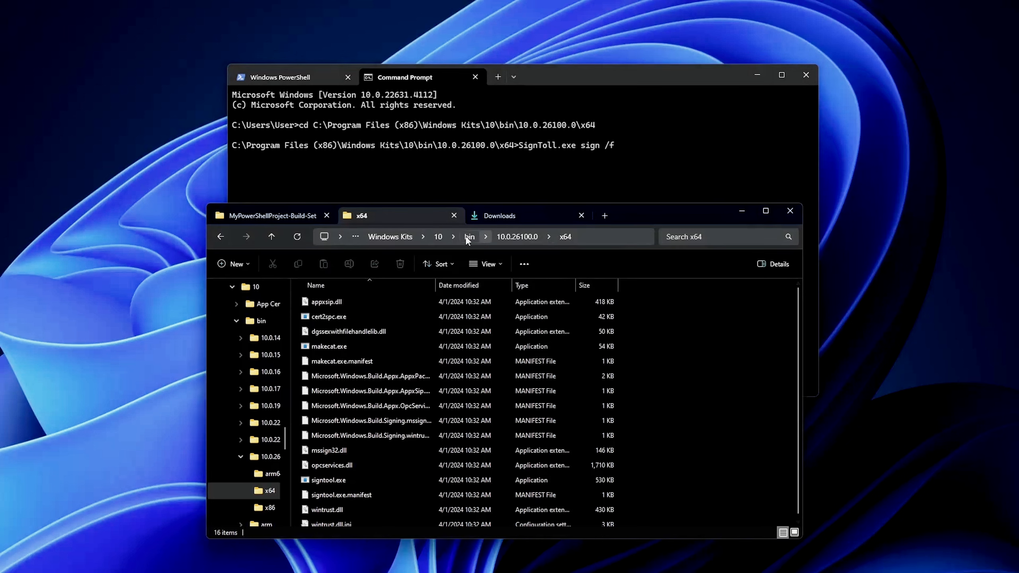
left_click(273, 215)
left_click(321, 331)
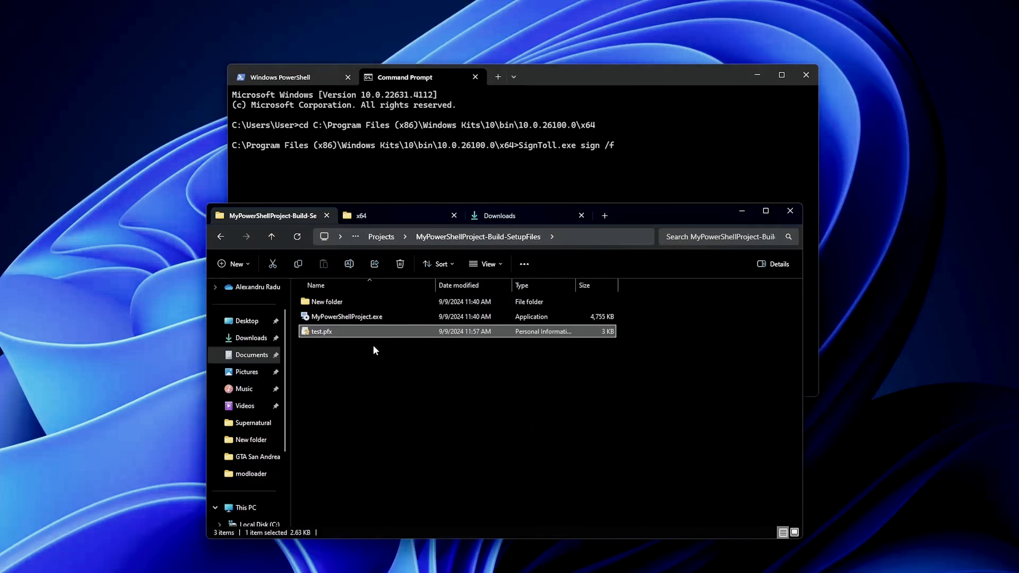
right_click(335, 332)
left_click(384, 170)
left_click(657, 183)
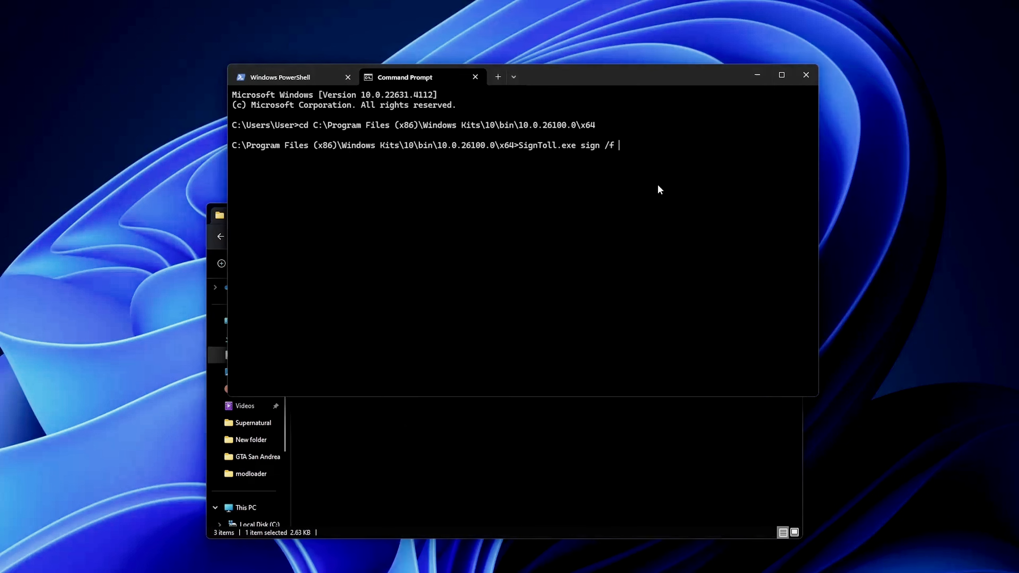
key("ctrl+v")
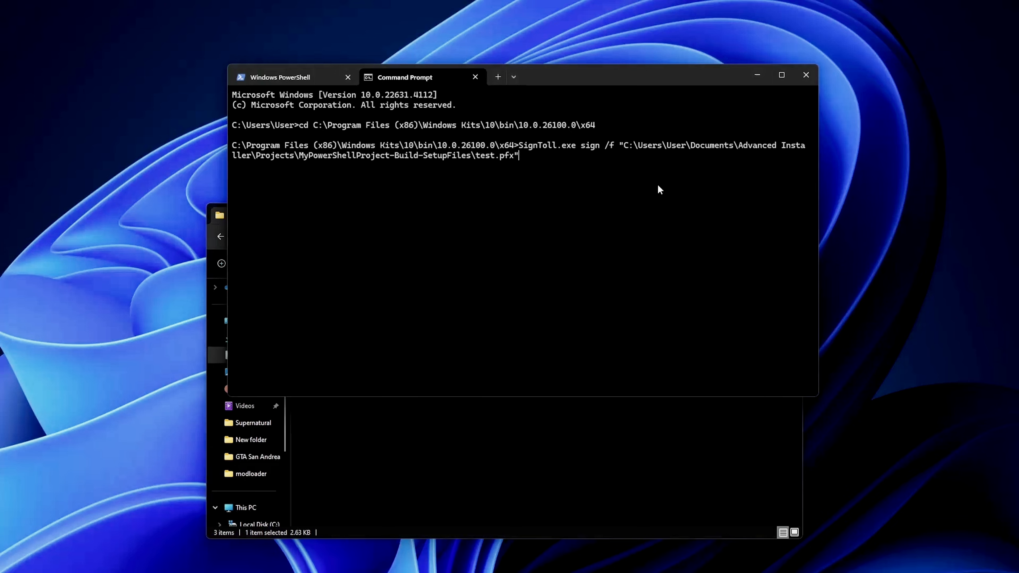
Extend the signing command with /p and the certificate password, followed by /fd SHA256.
type("/p \"1234\" /fd SHA256 /")
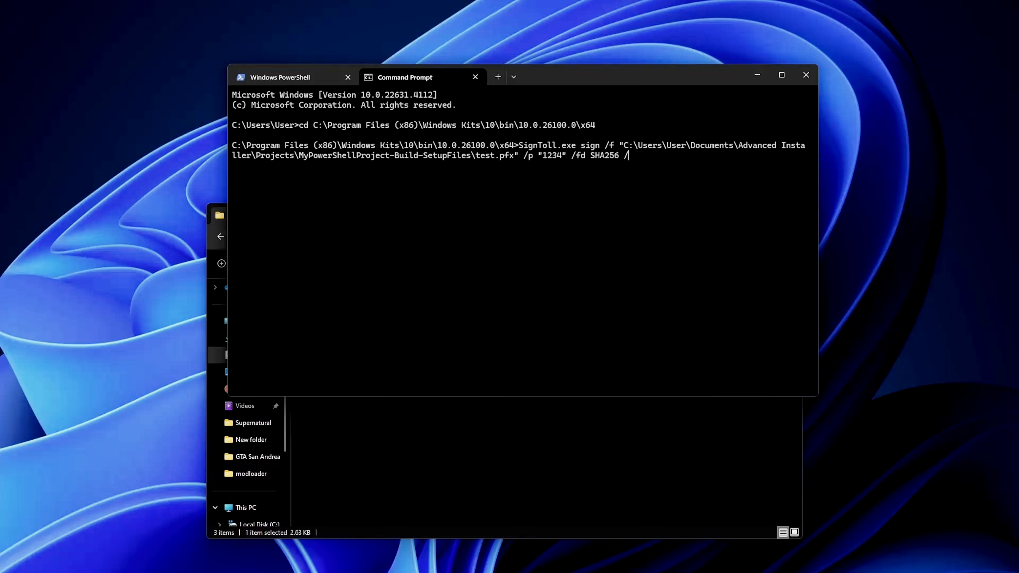
key("BackSpace")
Append the copied path of MyPowerShellProject.exe to the command and sign the file using signtool.exe.
left_click(633, 444)
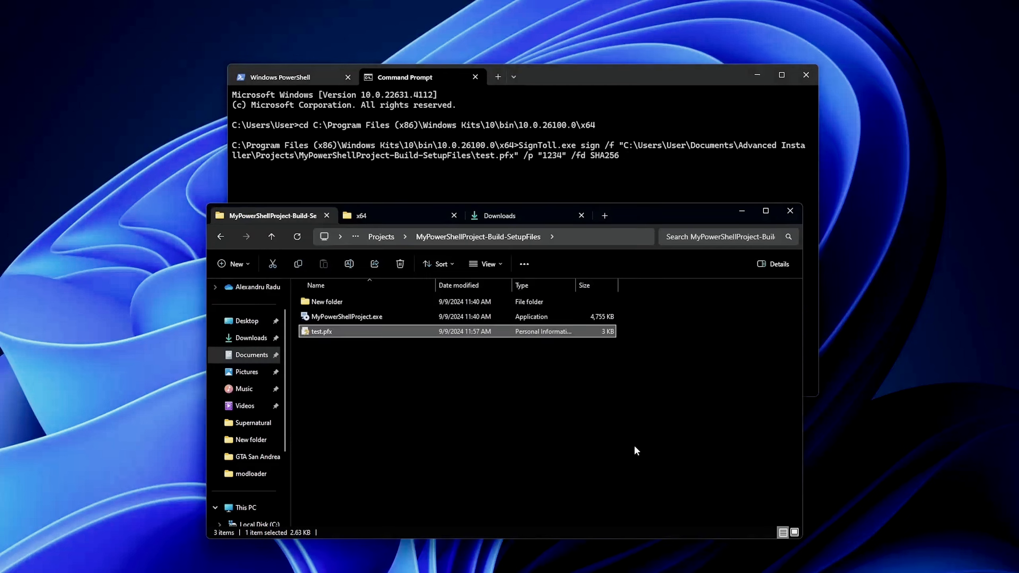
right_click(364, 318)
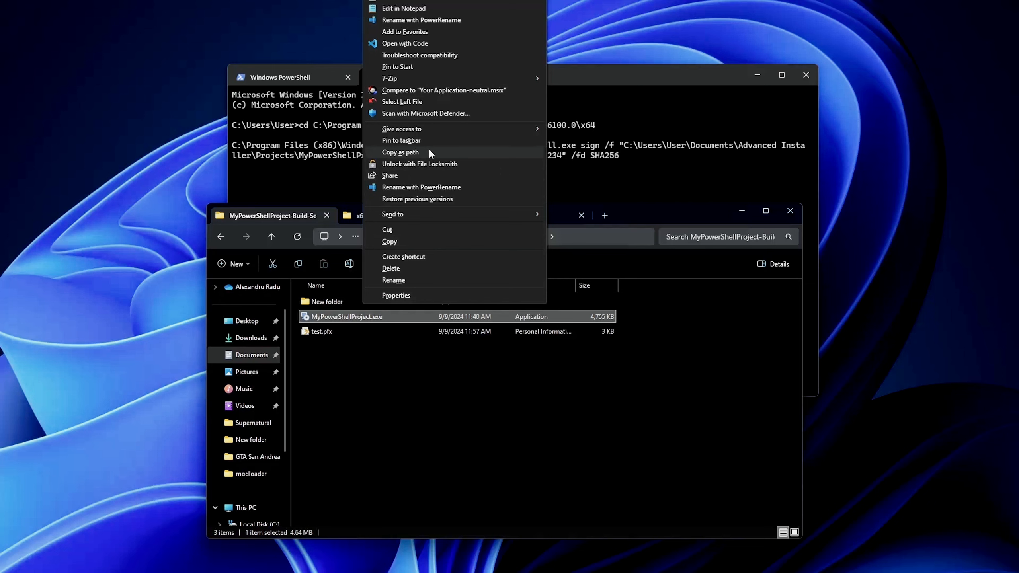
left_click(428, 153)
left_click(644, 164)
key("ctrl+v")
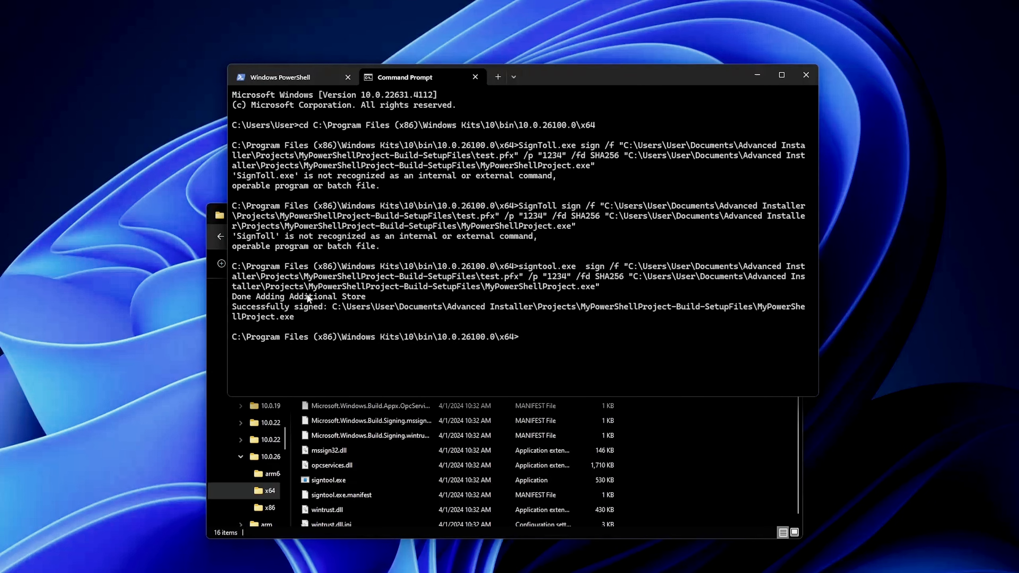
Show the digital signatures in the properties of MyPowerShellProject.exe in the MyPowerShellProject-Build-SetupFiles folder.
left_click(699, 451)
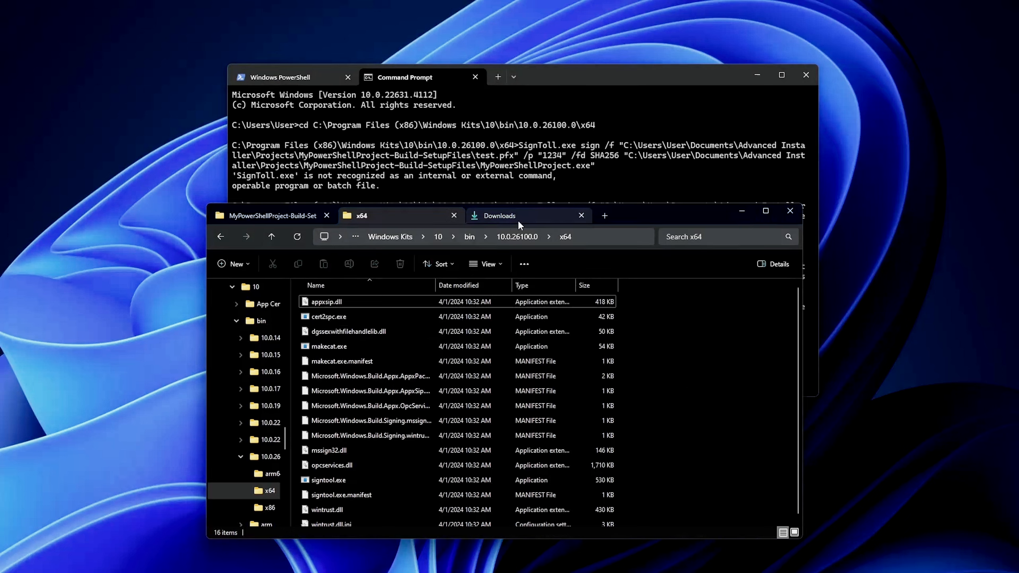
left_click(259, 217)
right_click(343, 317)
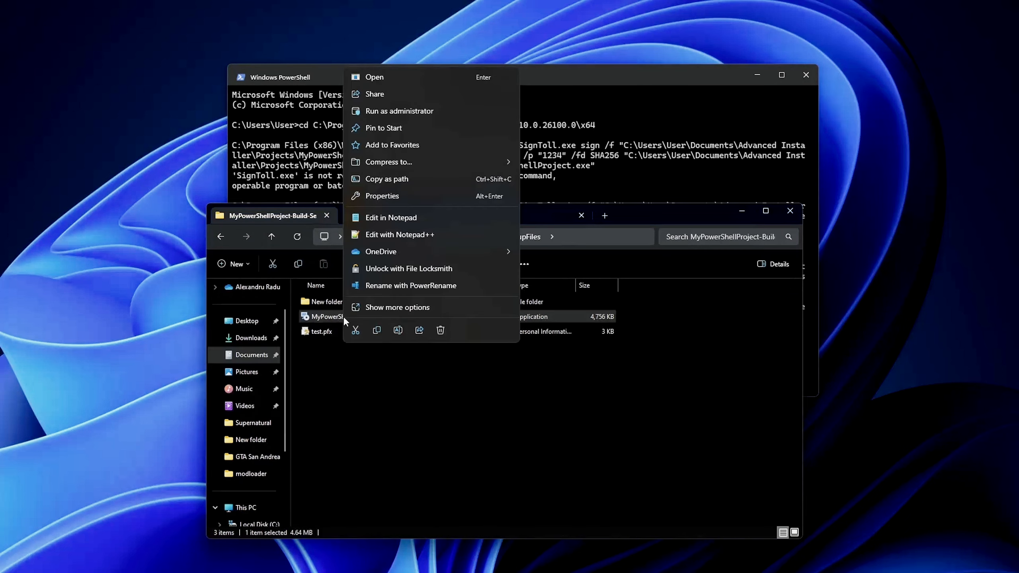
left_click(414, 308)
left_click(375, 296)
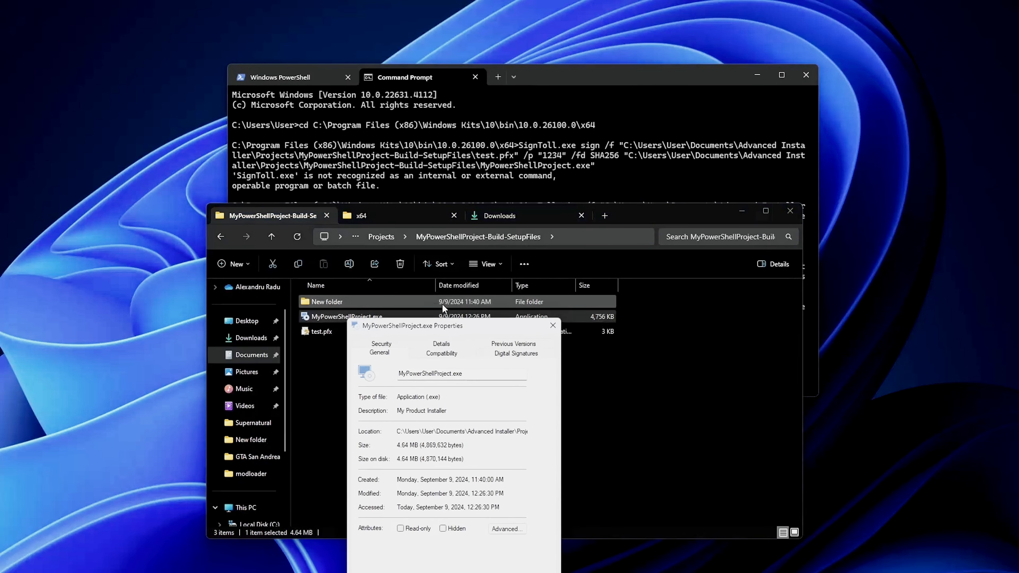
left_click(517, 354)
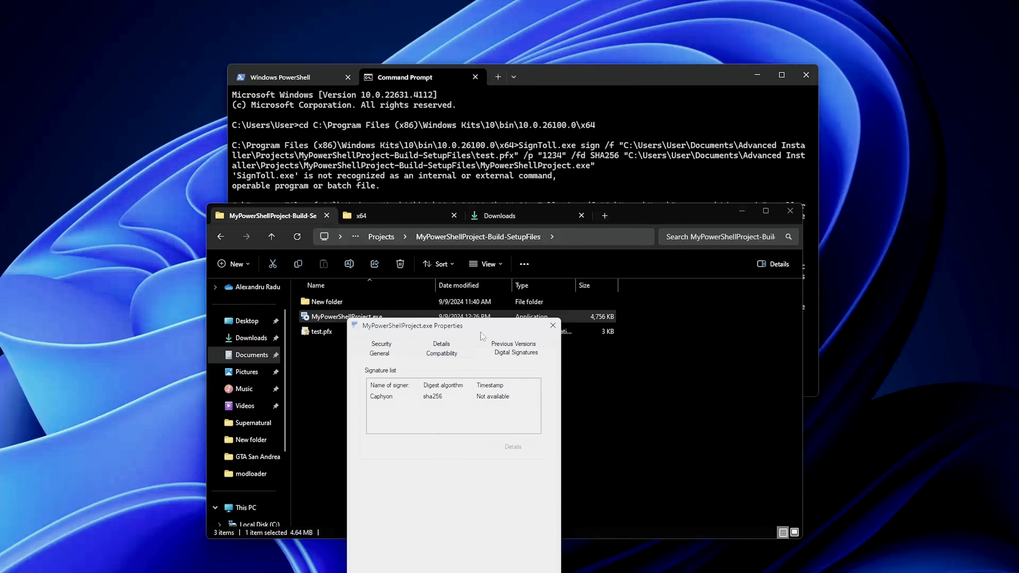
Examine the general and advanced details of the Caphyon signature, and close the signature and properties windows.
left_click_drag(482, 326, 460, 213)
left_click(378, 285)
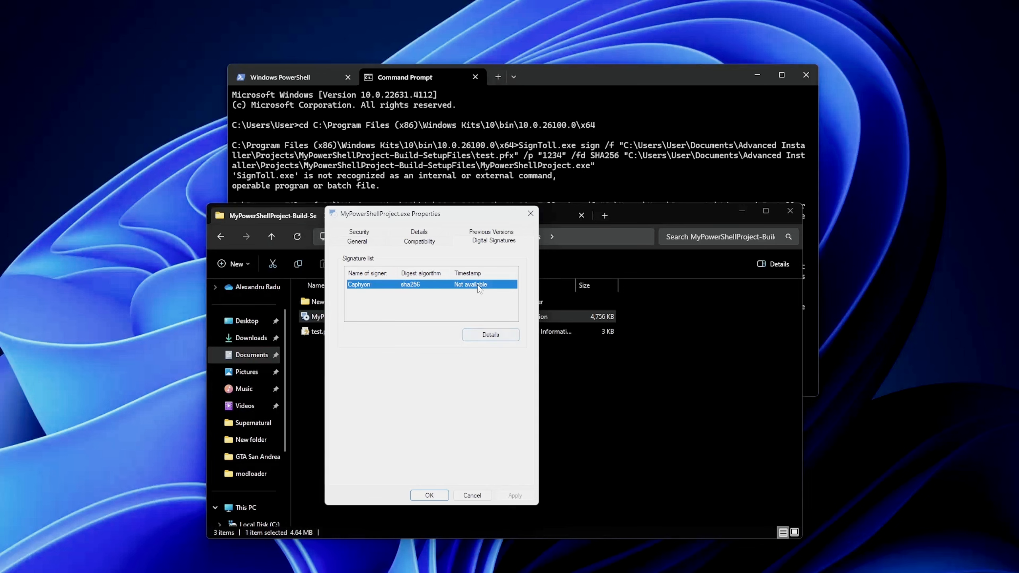
left_click(492, 336)
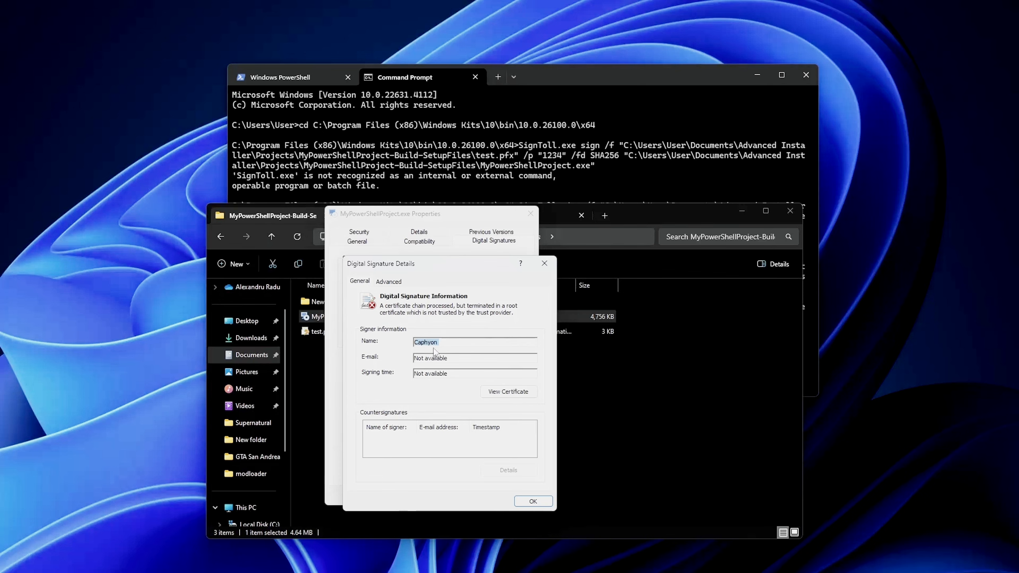
left_click(388, 281)
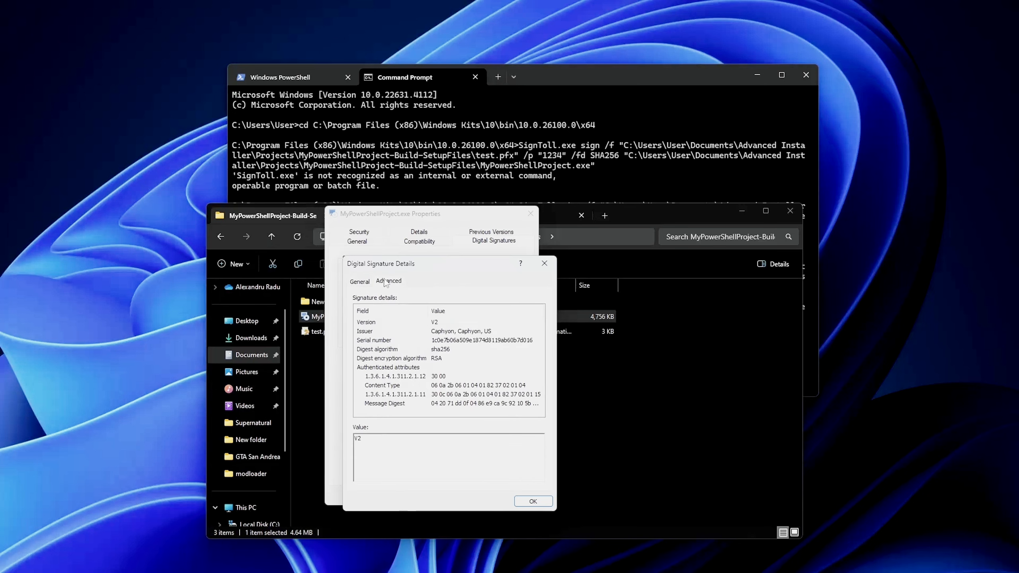
left_click(545, 265)
left_click(531, 213)
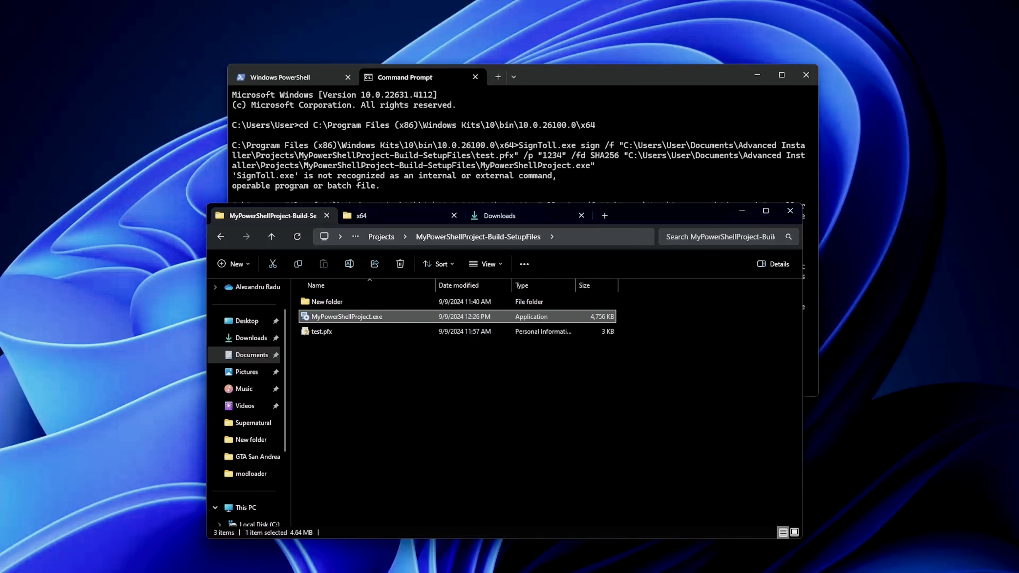
Launch Advanced Installer 22.0 and open the recent My Product project stored as MyPowerShellProject.aip.
key("super")
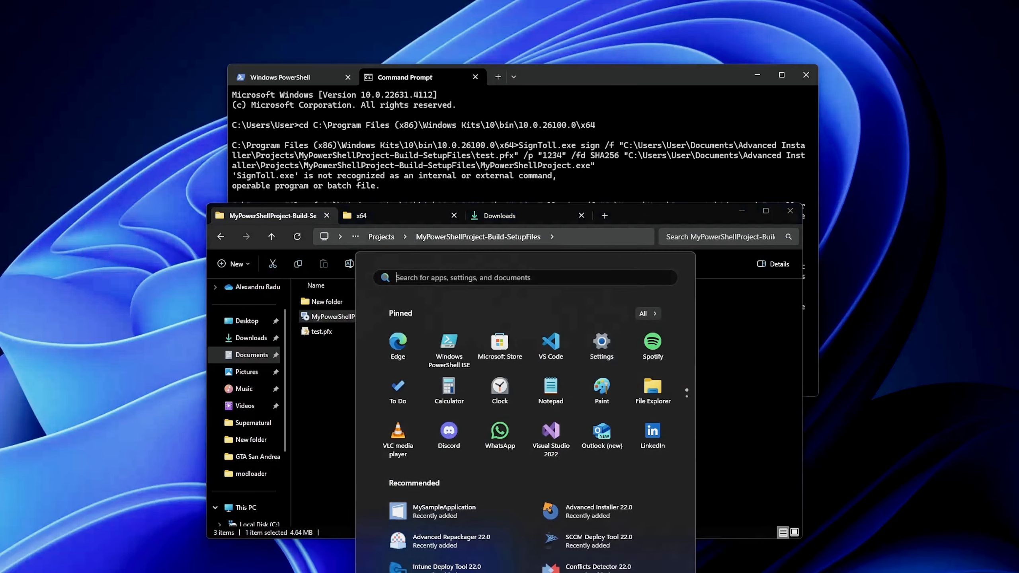
type("advanced installer 22.0")
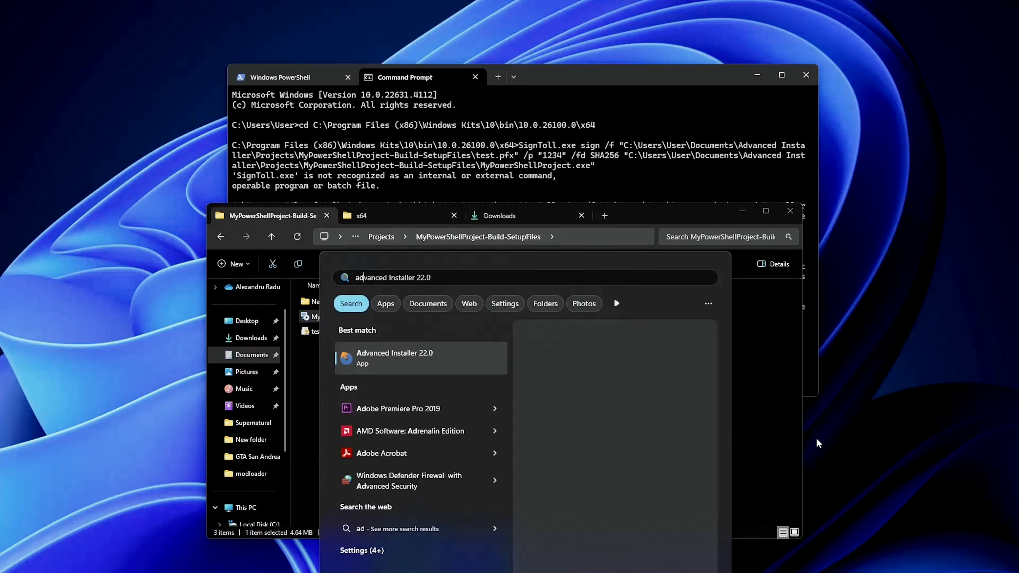
key("Return")
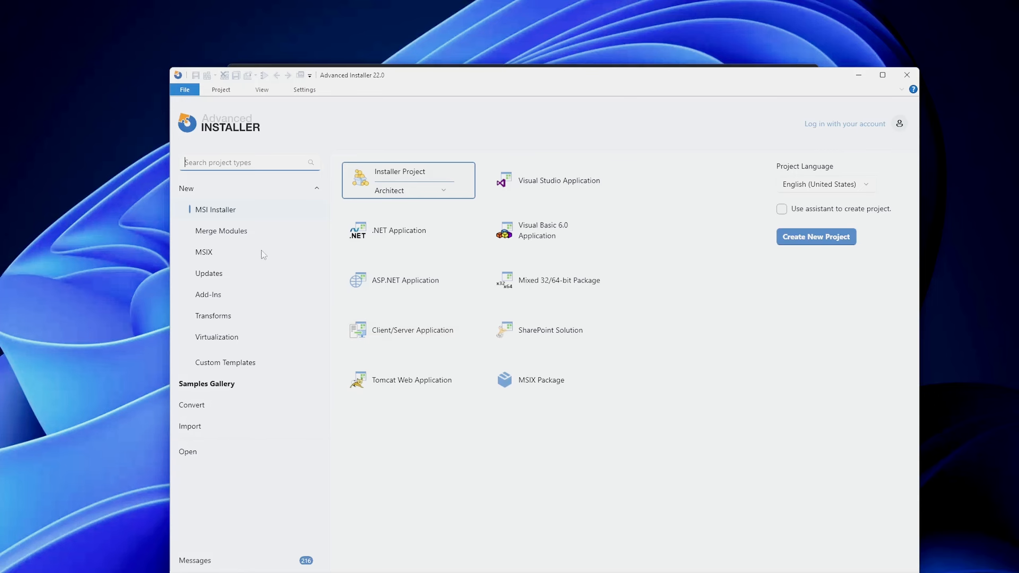
left_click(203, 429)
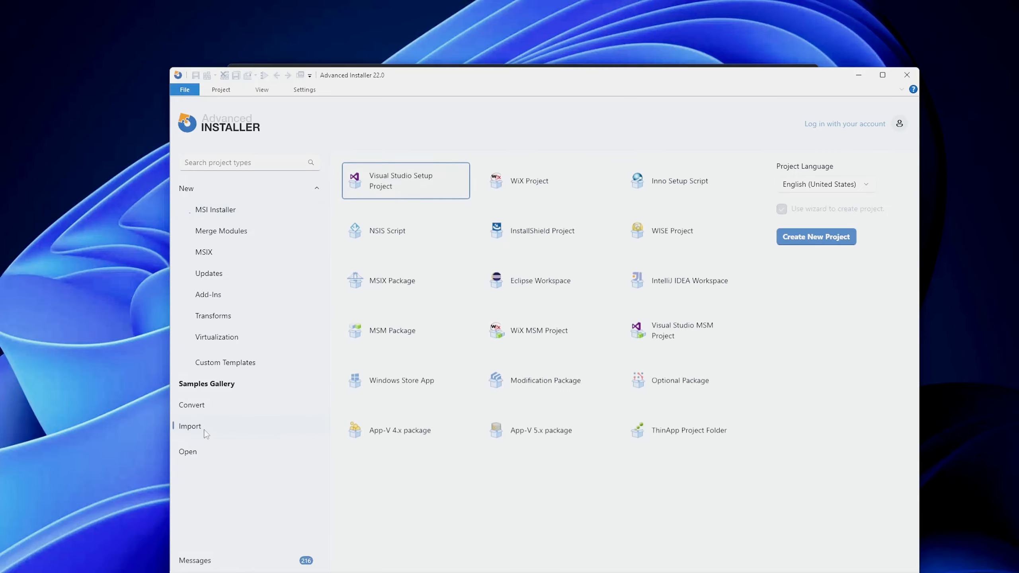
left_click(182, 452)
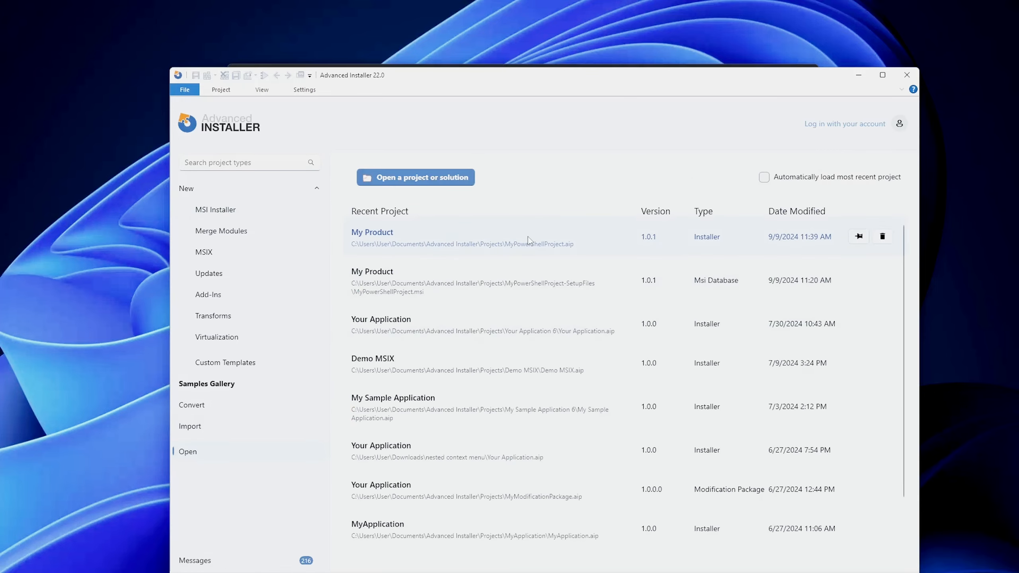
left_click(532, 235)
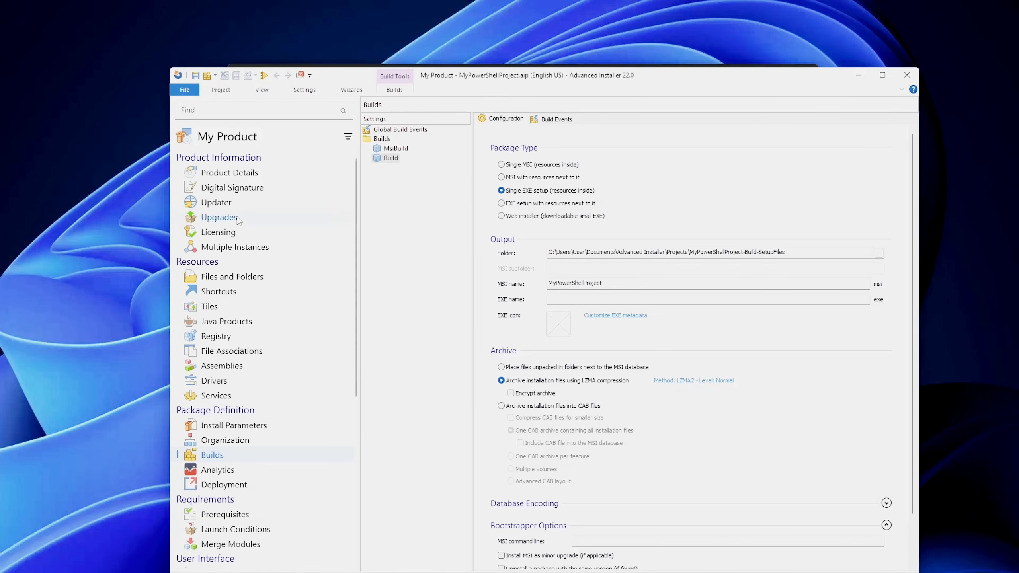
Enable signing in the project's digital signature settings and select the current user's personal certificate TestCert_2024-9-9_11-57-56 from the certificate store.
left_click(257, 192)
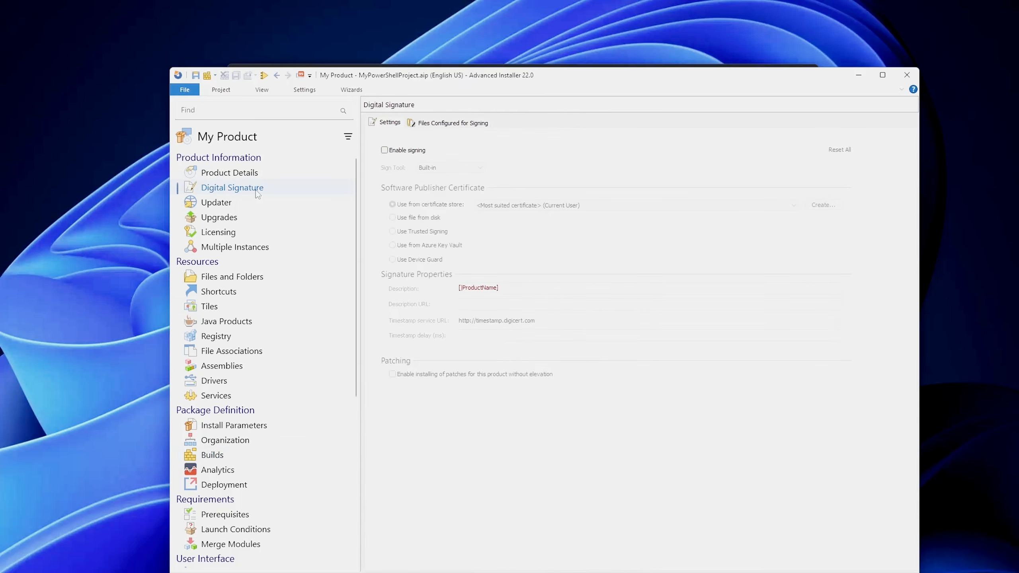
left_click(408, 152)
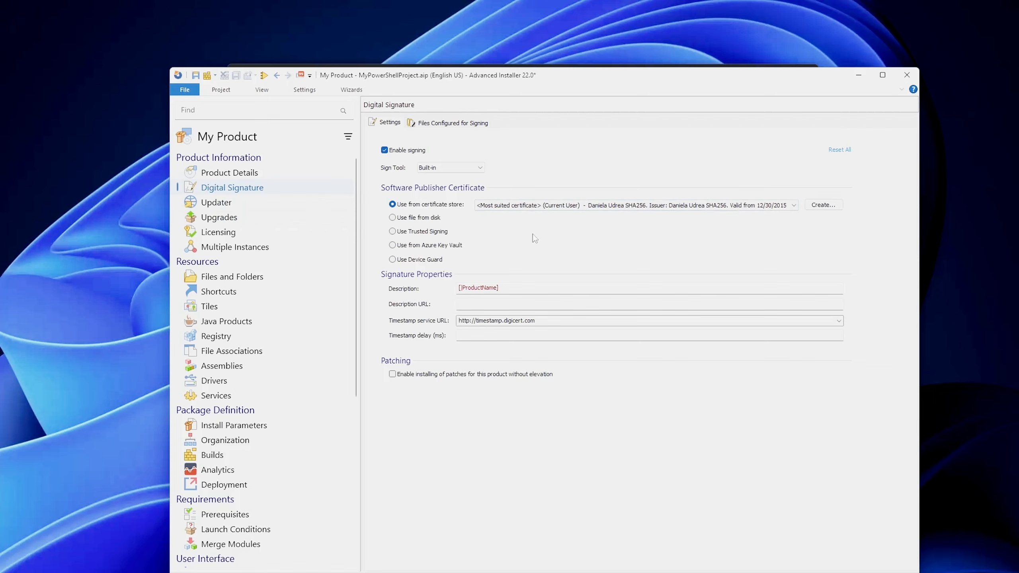
left_click(564, 206)
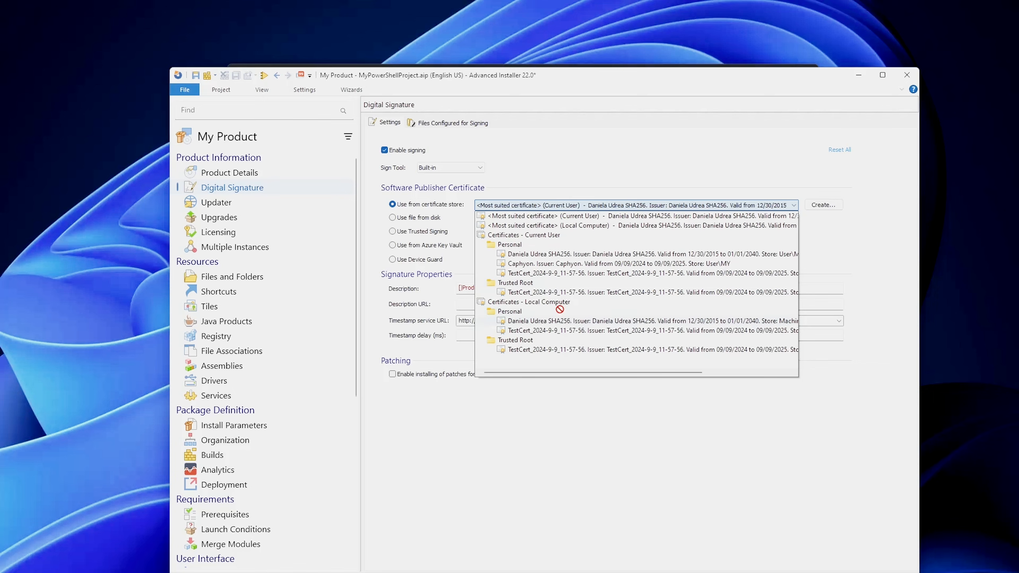
left_click(562, 274)
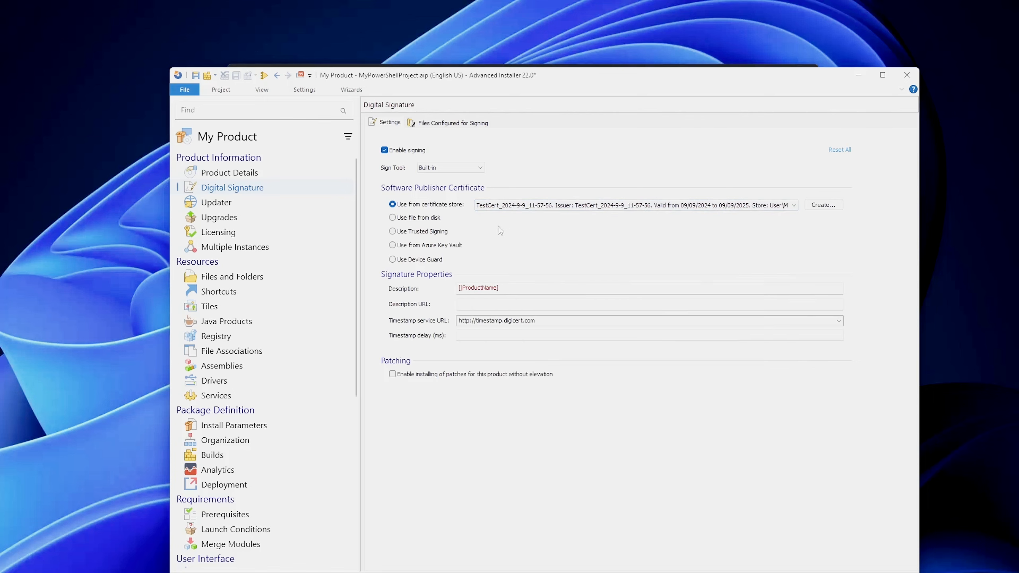
Switch the publisher certificate to the file test.pfx from Documents, Advanced Installer, Projects, MyPowerShellProject-Build-SetupFiles, and enter its private key password.
left_click(405, 219)
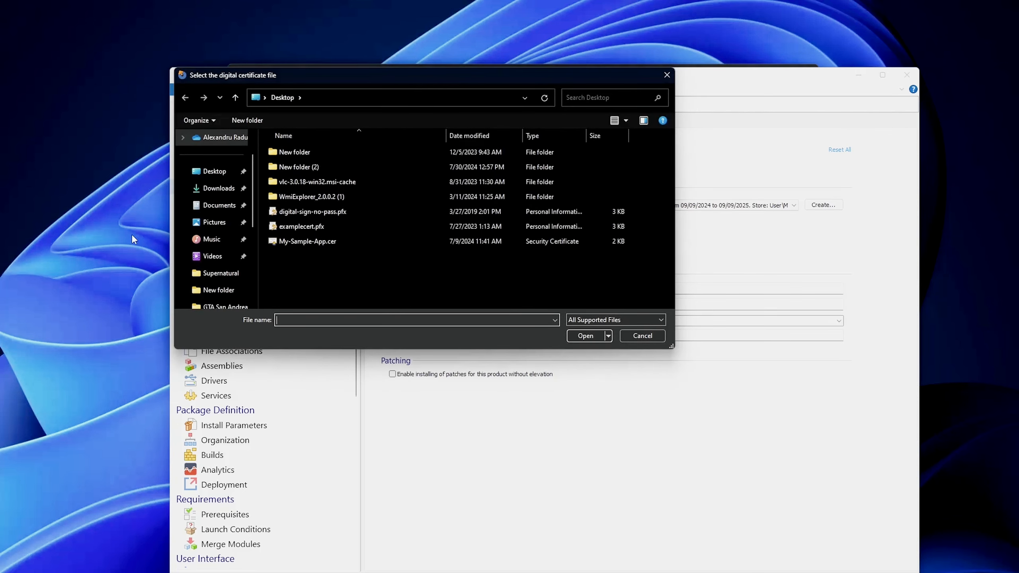
left_click(219, 205)
double_click(305, 166)
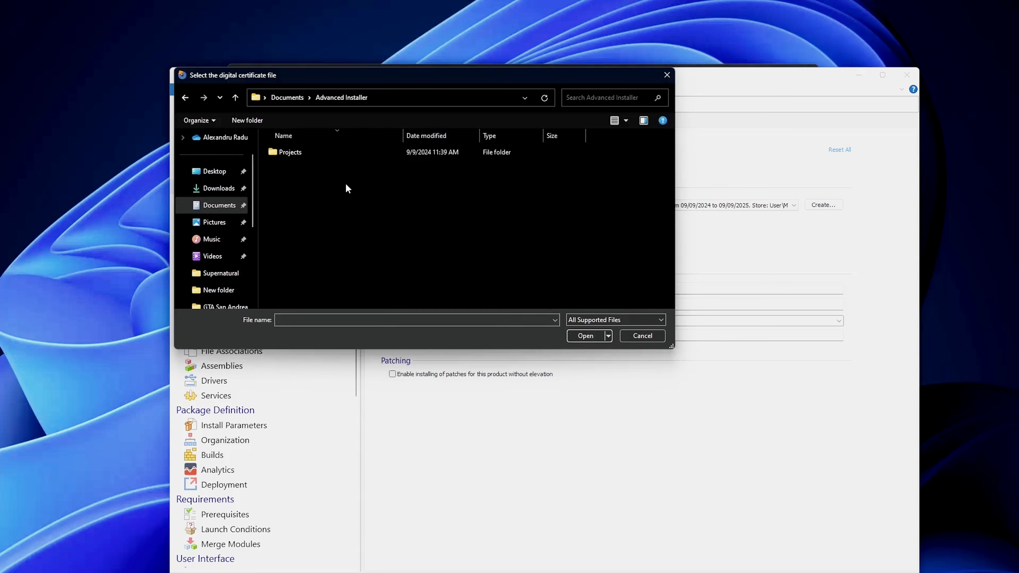
double_click(290, 153)
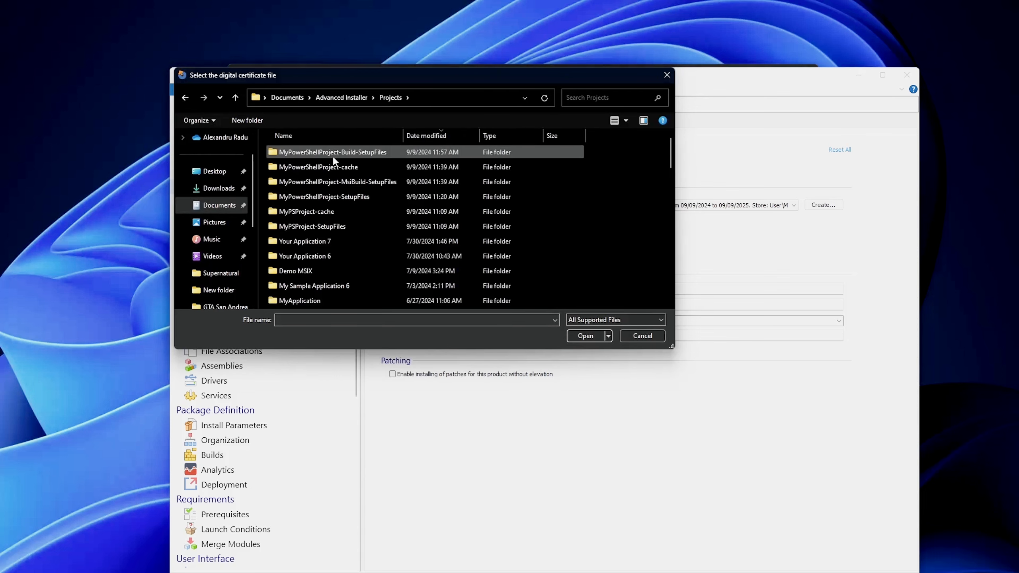
double_click(321, 153)
left_click(293, 168)
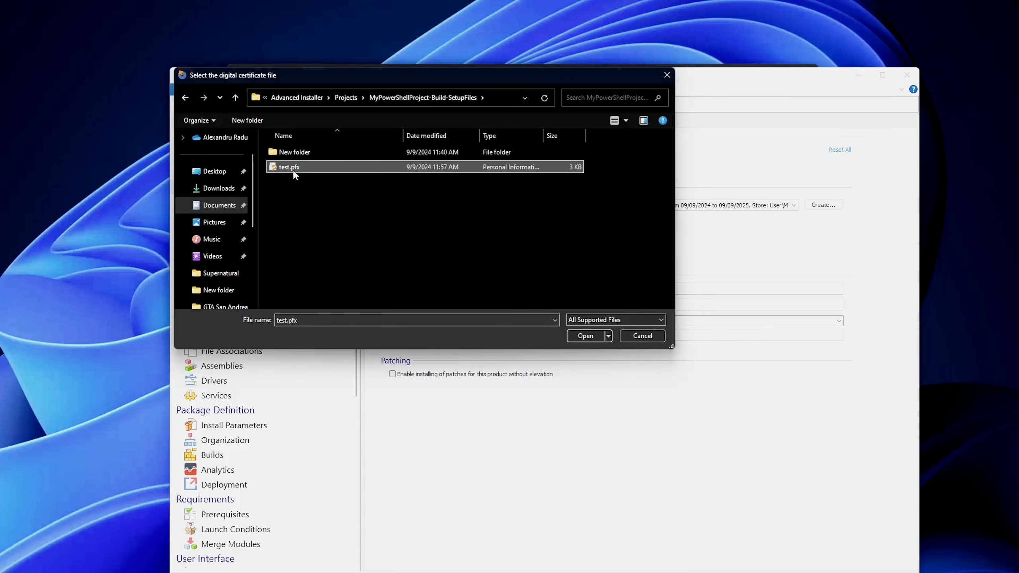
double_click(293, 170)
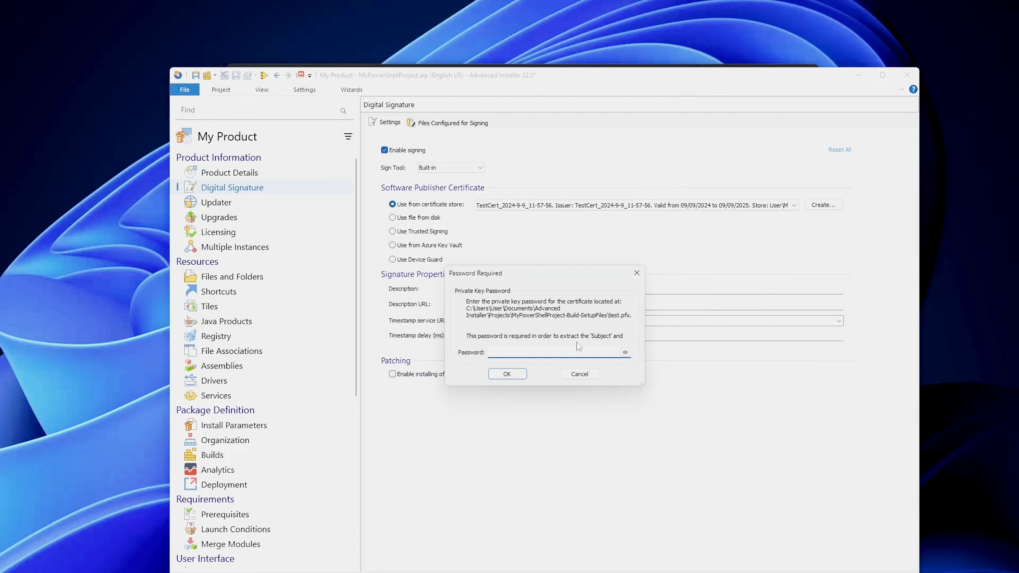
left_click(507, 378)
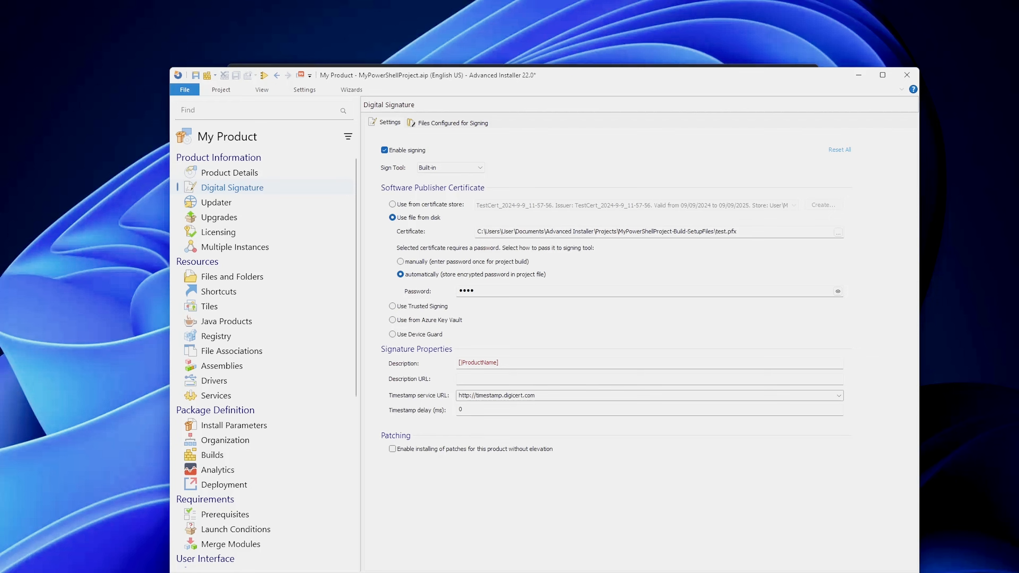
Build the project and show the digital signatures in the properties of the rebuilt MyPowerShellProject.exe in File Explorer.
left_click(207, 76)
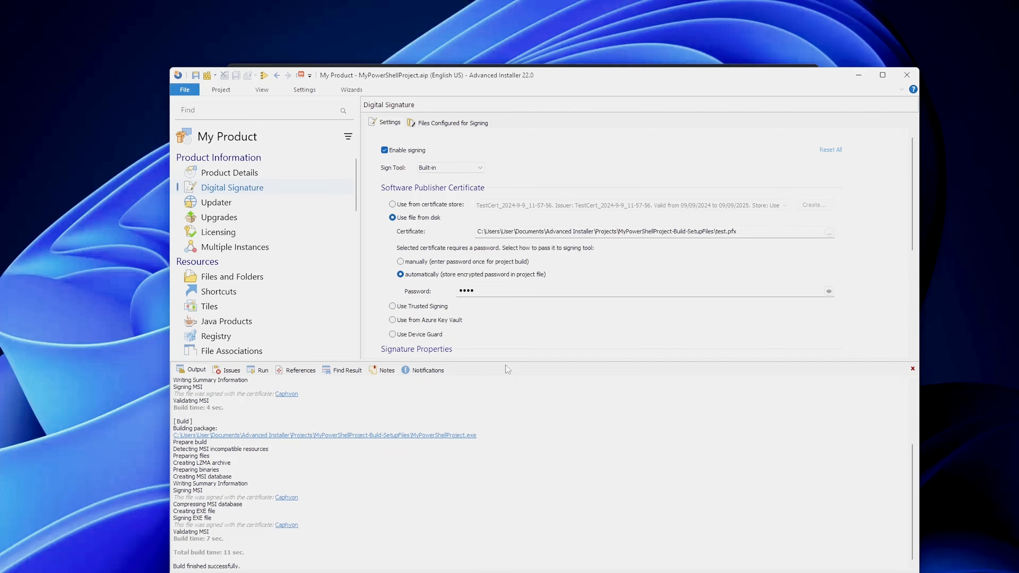
left_click(510, 572)
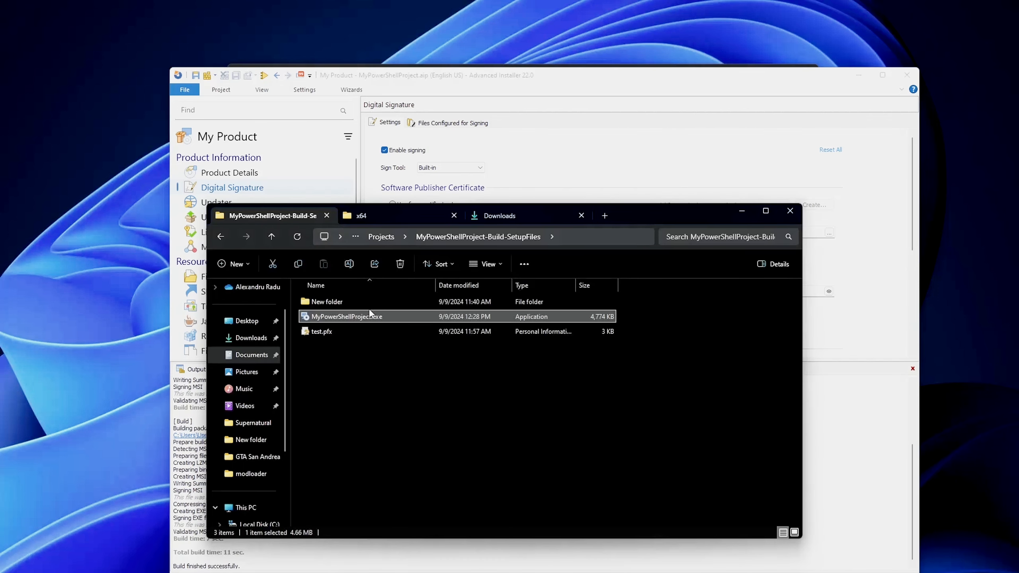
right_click(359, 322)
left_click(401, 312)
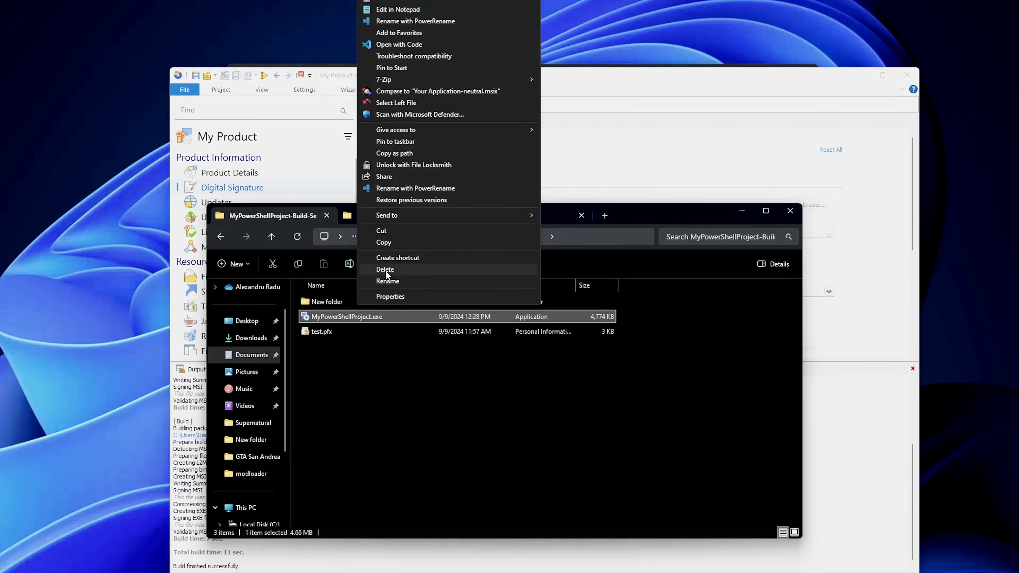
left_click(399, 297)
left_click(529, 353)
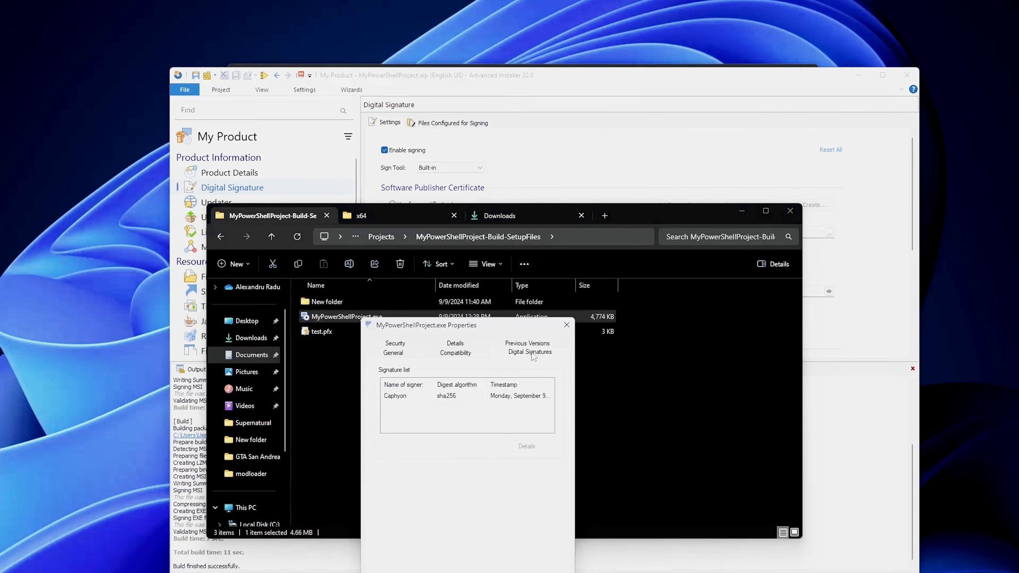
View the details of the Caphyon signature on the rebuilt executable, and close the details and properties windows.
left_click(481, 395)
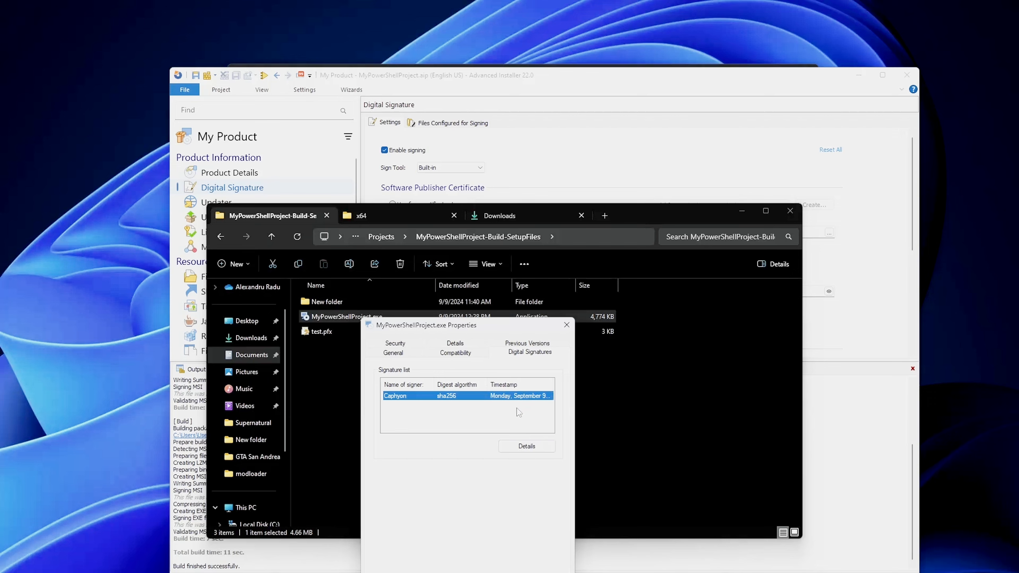
left_click(519, 446)
left_click(580, 377)
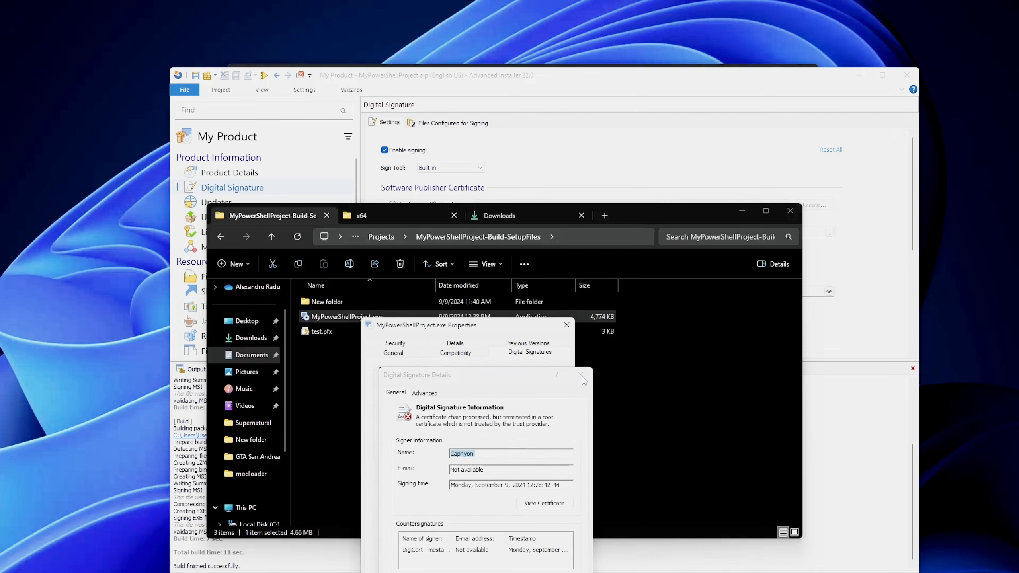
left_click(566, 327)
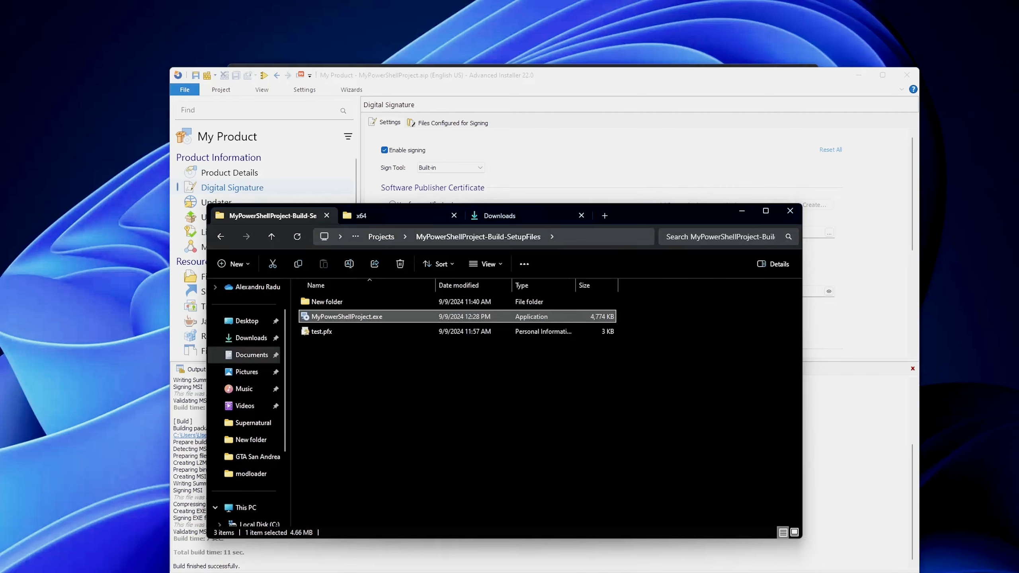